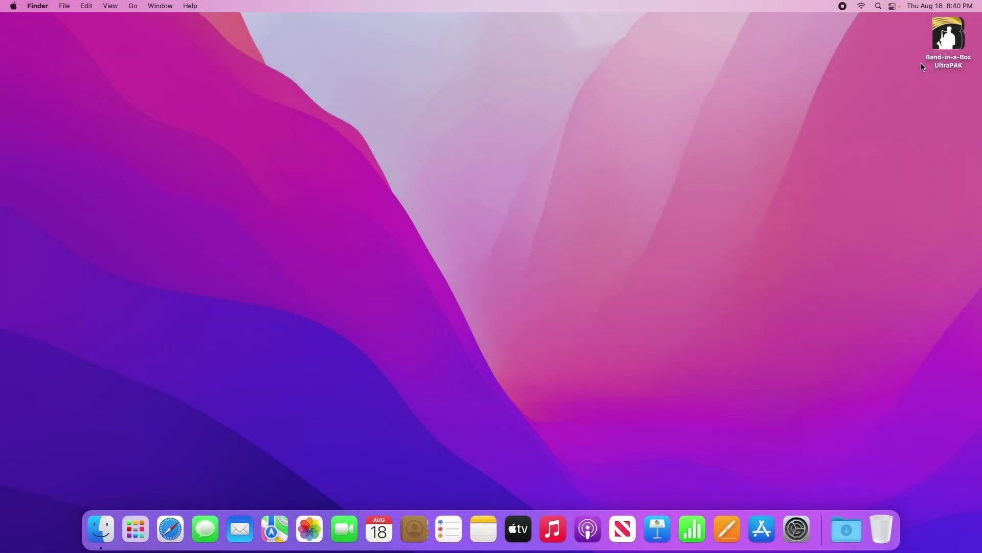
- Browse the UltraPAK drive's Applications > Band-in-a-Box folder in Finder, then return to the drive's top level
double_click(945, 45)
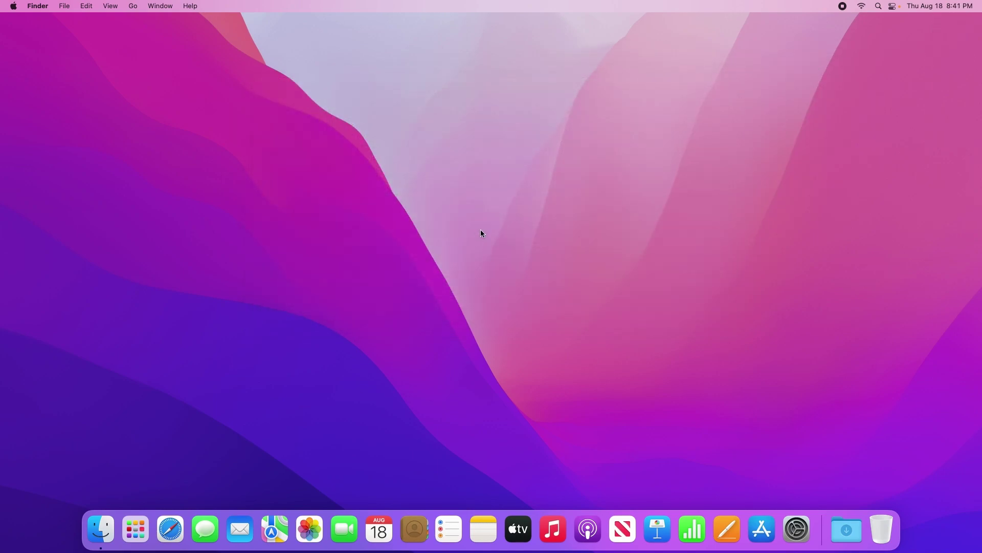
left_click(107, 520)
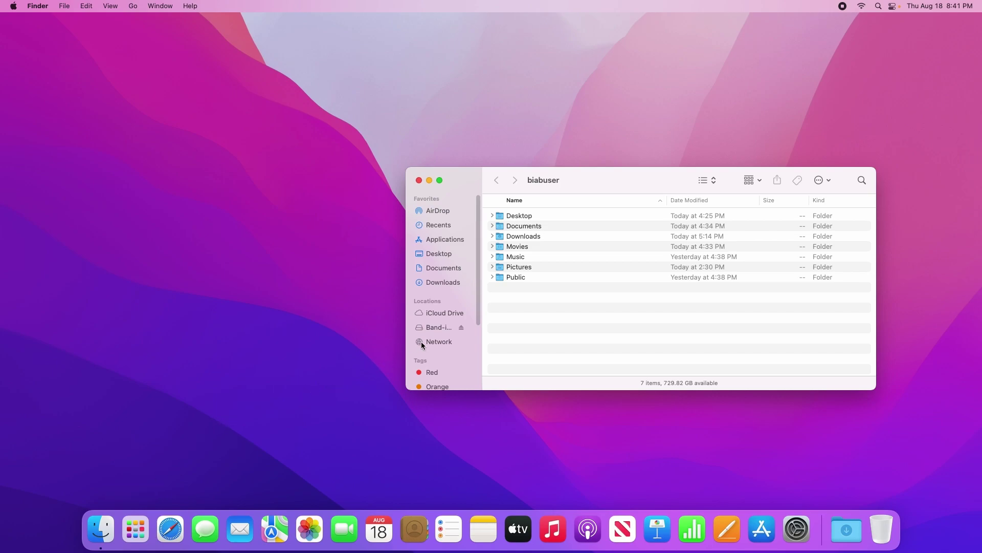
left_click(432, 328)
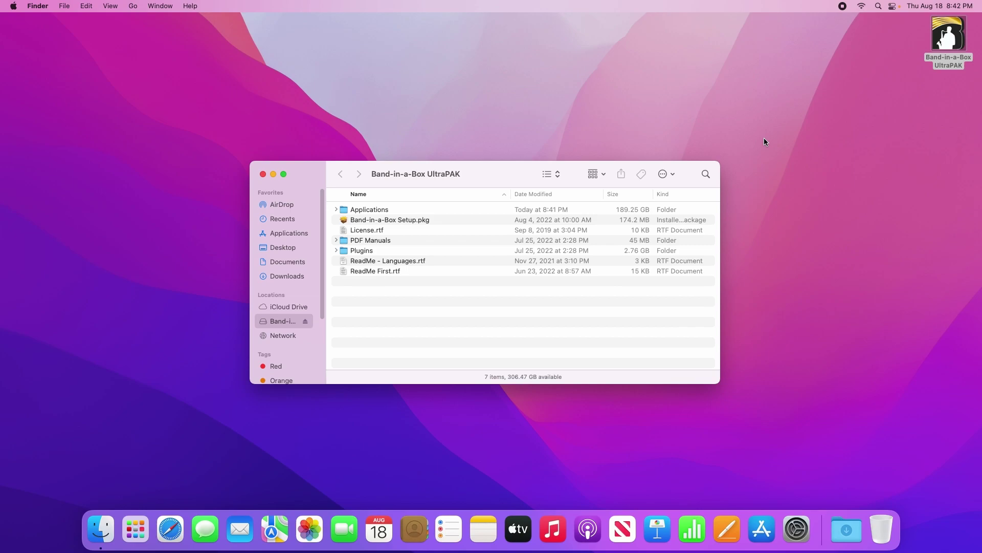
double_click(373, 209)
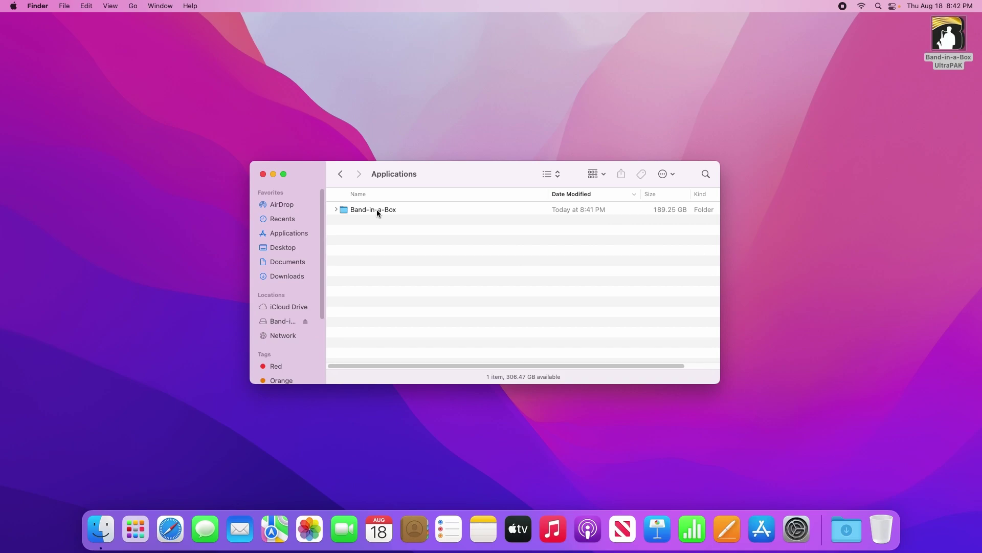
double_click(376, 210)
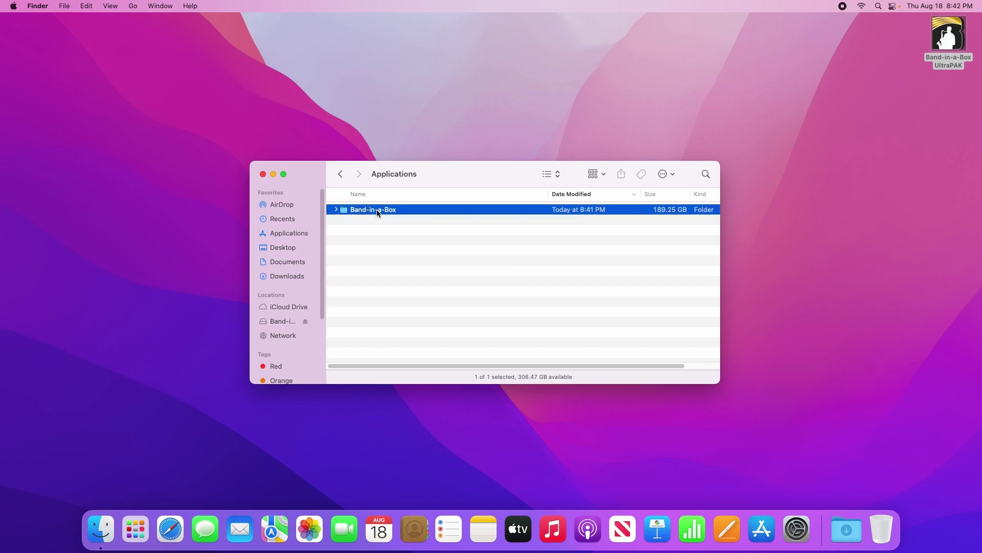
left_click(340, 174)
left_click(340, 174)
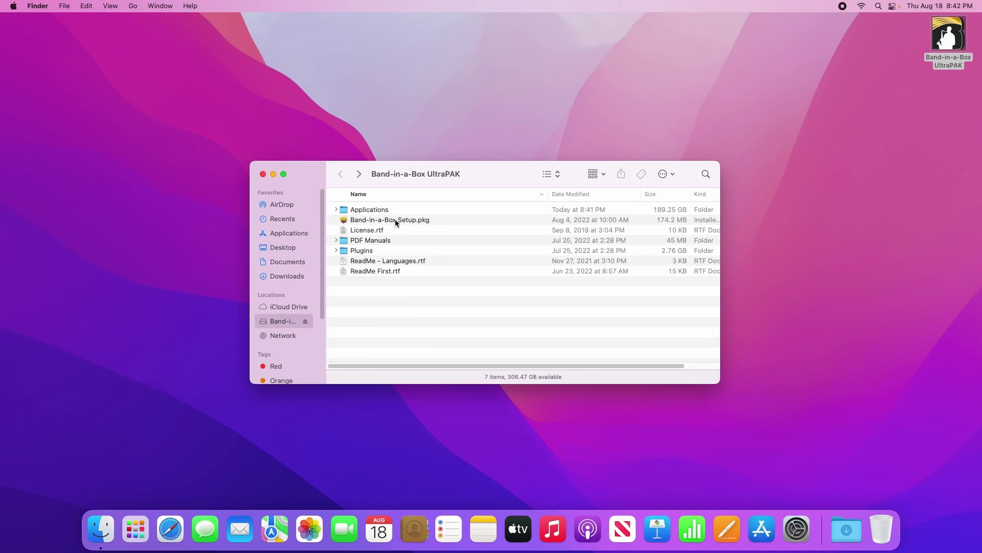
left_click(401, 231)
key("space")
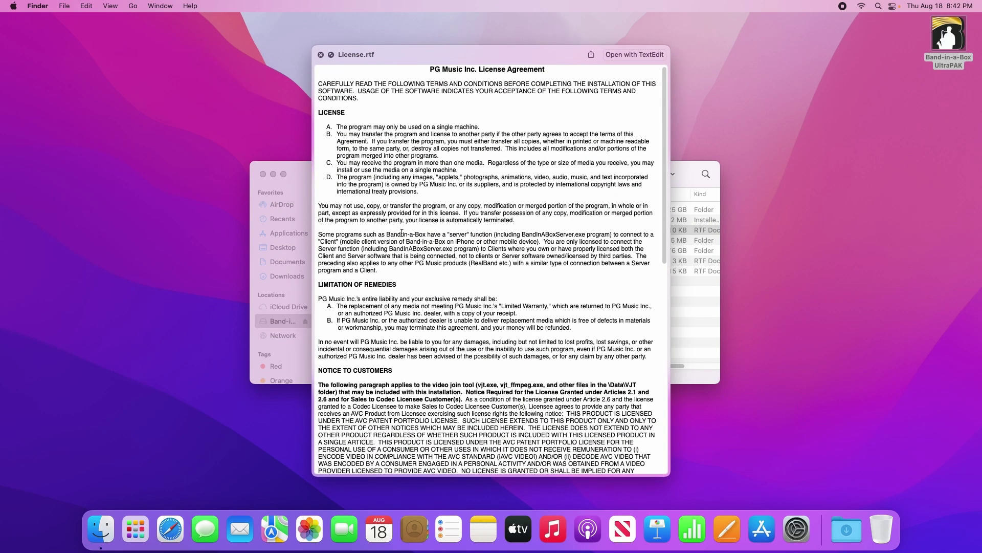
key("space")
double_click(402, 240)
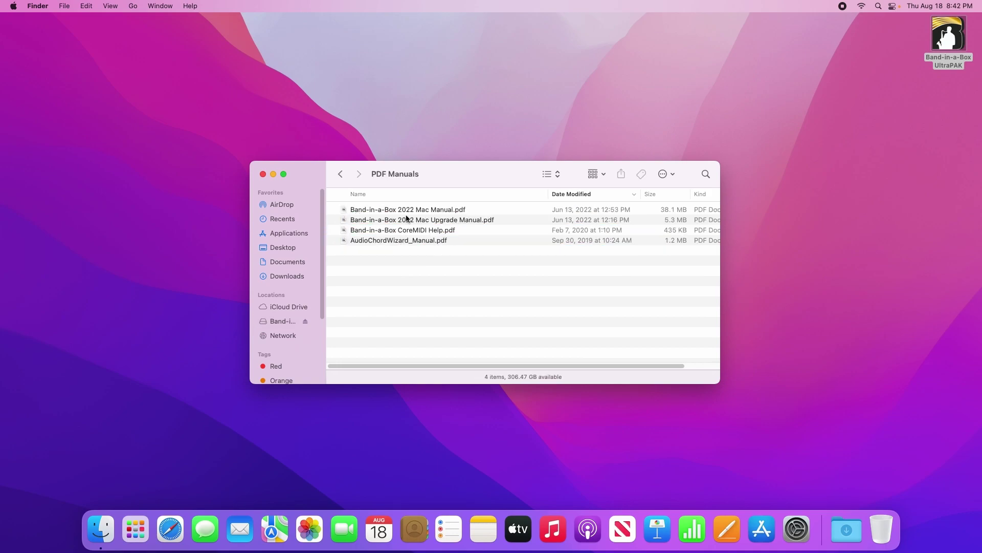
key("Down")
key("space")
key("Down")
key("Down")
key("Down")
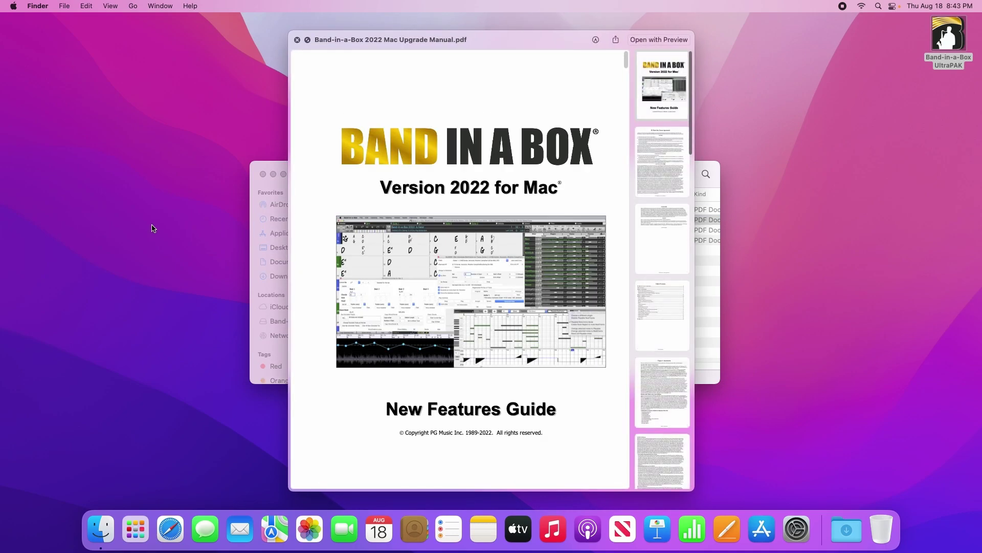
key("space")
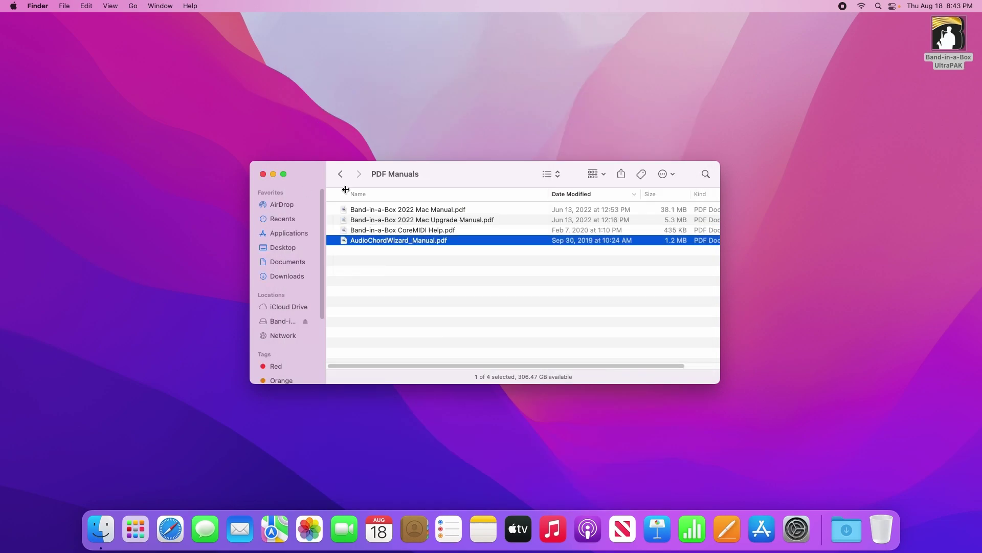
left_click(341, 174)
double_click(373, 251)
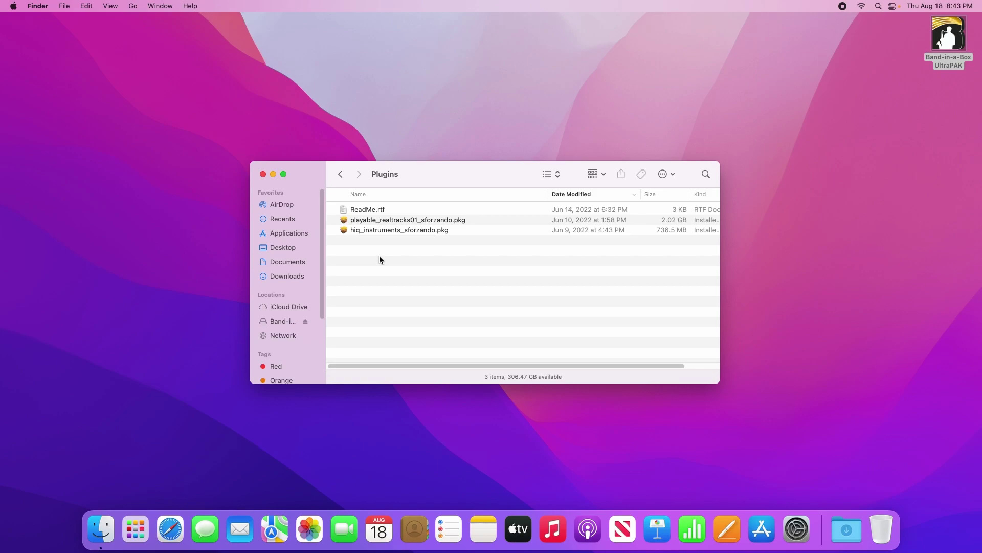
left_click(340, 174)
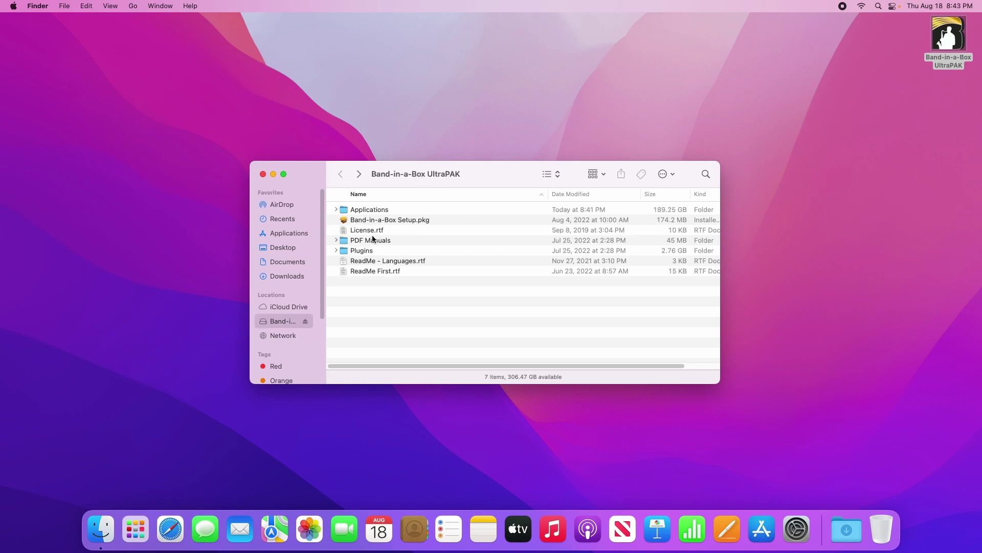
left_click(458, 262)
key("space")
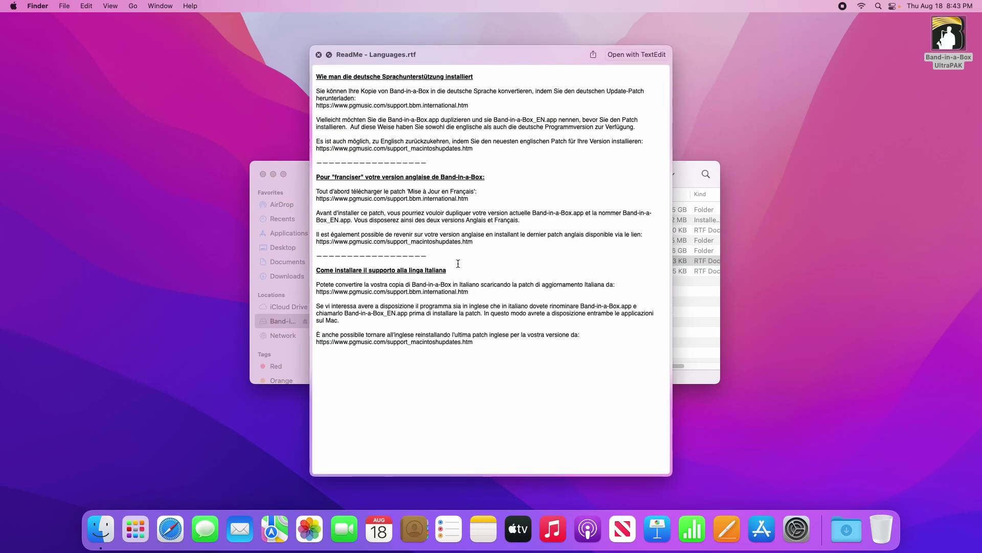
key("space")
key("Down")
key("space")
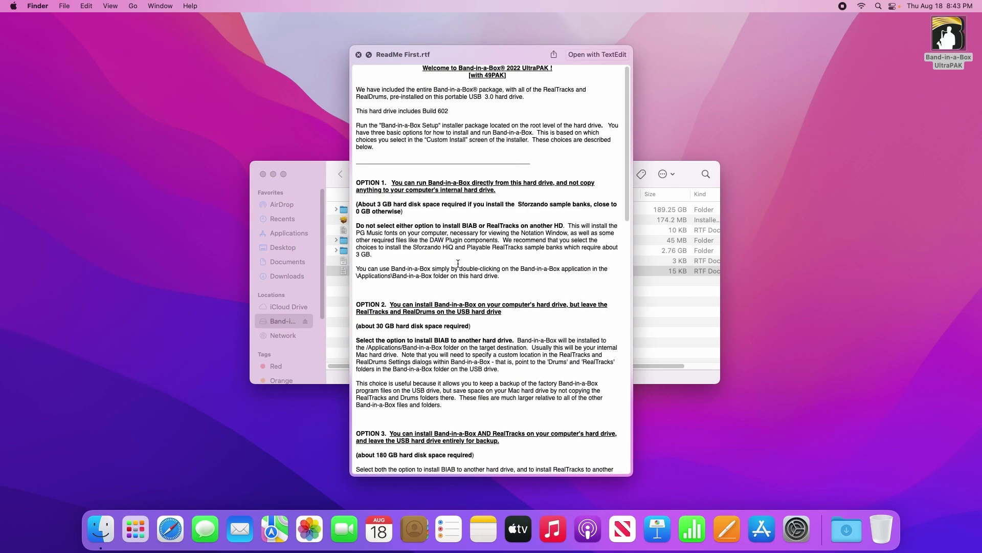
scroll(600, 280, "down", 10)
scroll(600, 280, "down", 15)
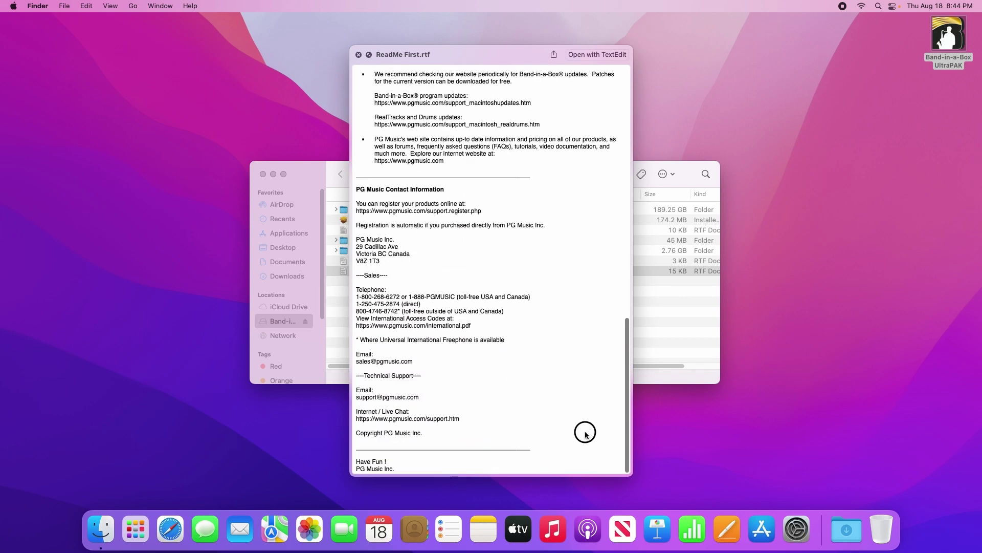
key("space")
left_click(481, 310)
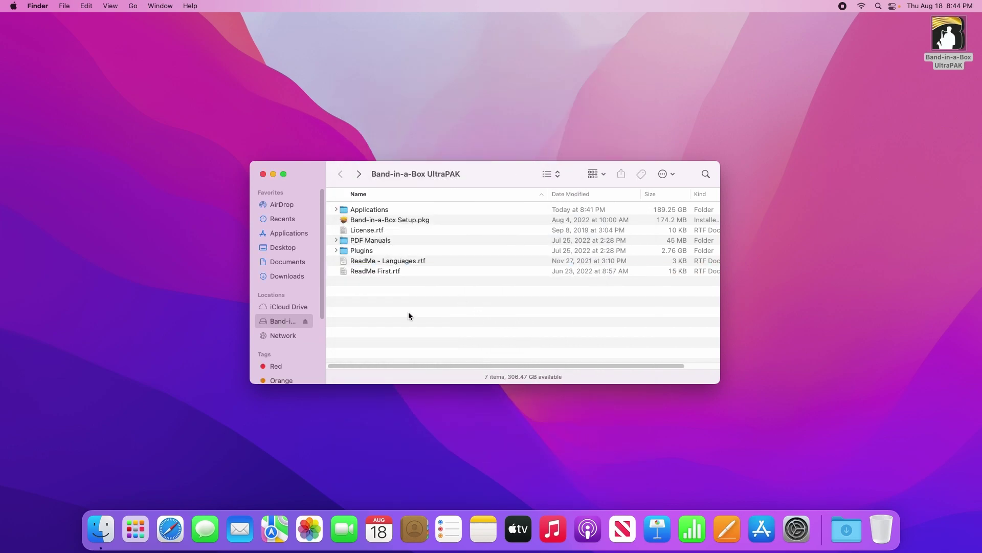
- Launch Band-in-a-Box Setup.pkg and move past the introduction to the Read Me
double_click(398, 220)
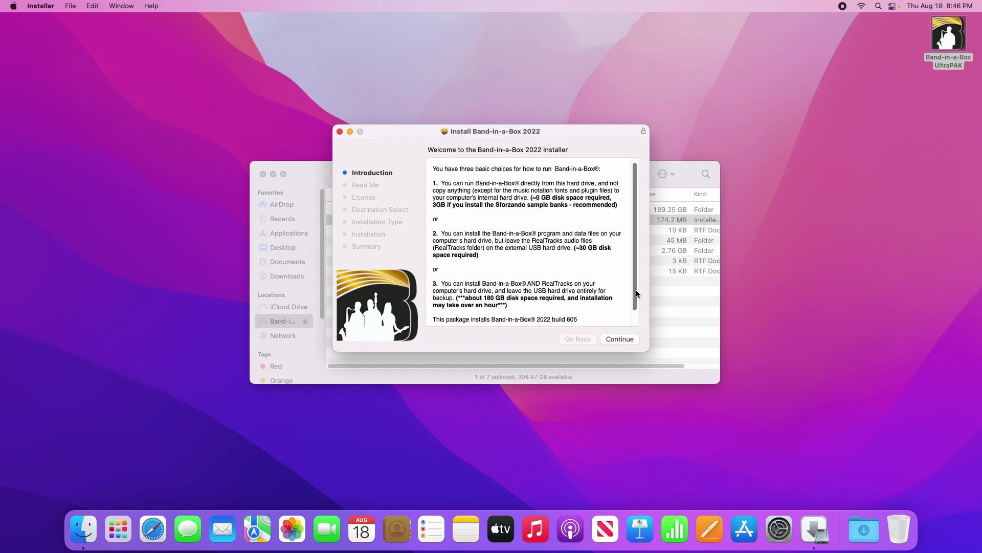
left_click(620, 340)
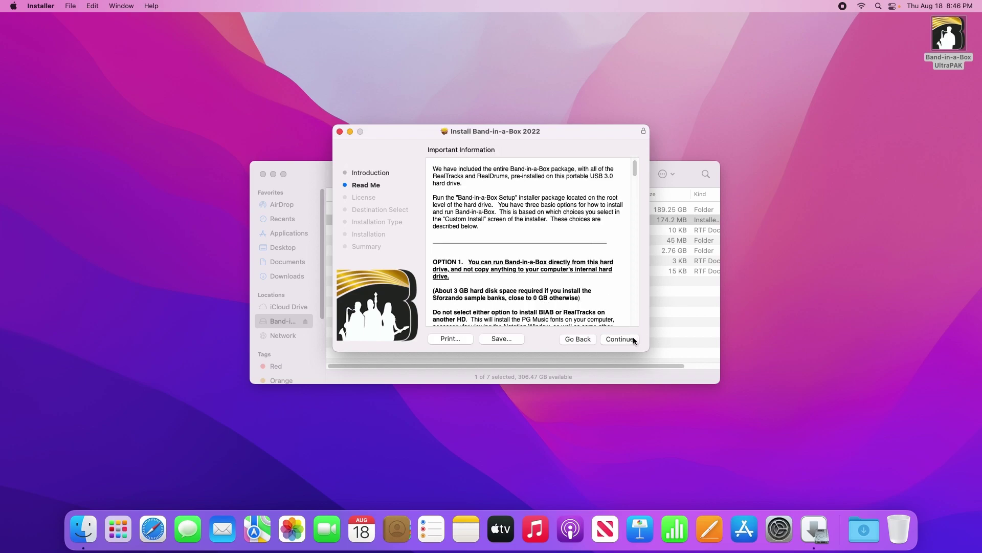
left_click_drag(635, 227, 623, 320)
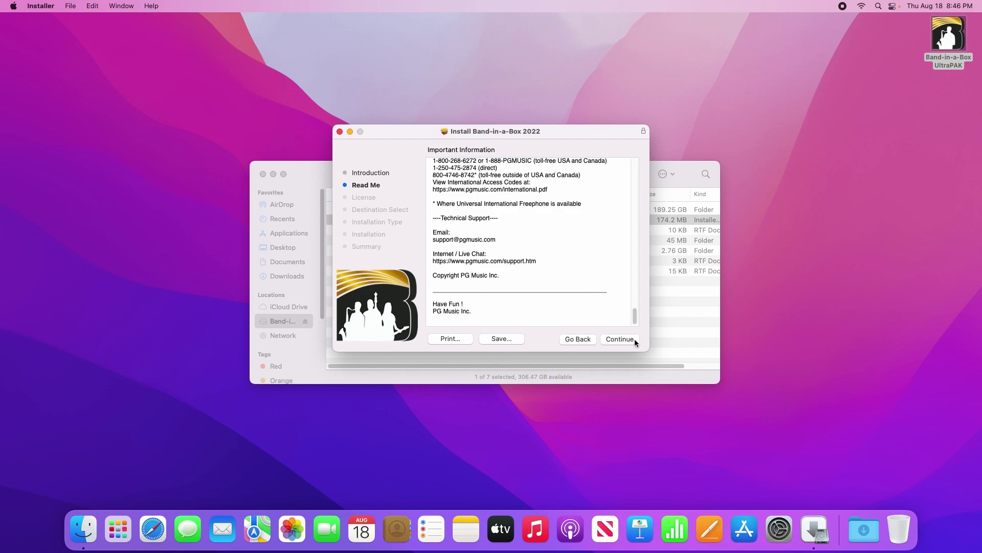
- Continue through the licence text and agree to the Band-in-a-Box 2022 licence terms
left_click(635, 341)
left_click_drag(635, 186, 627, 326)
left_click(636, 342)
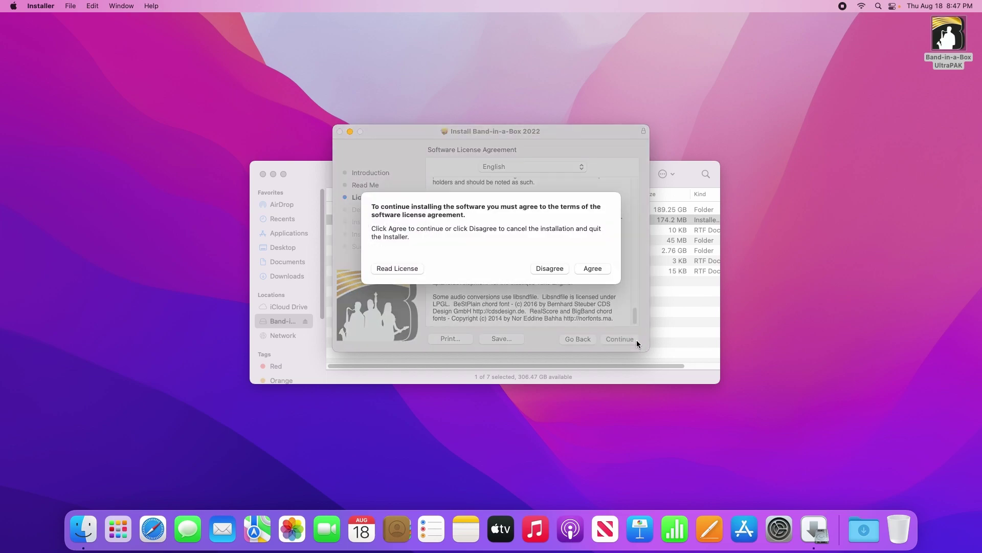
left_click(593, 268)
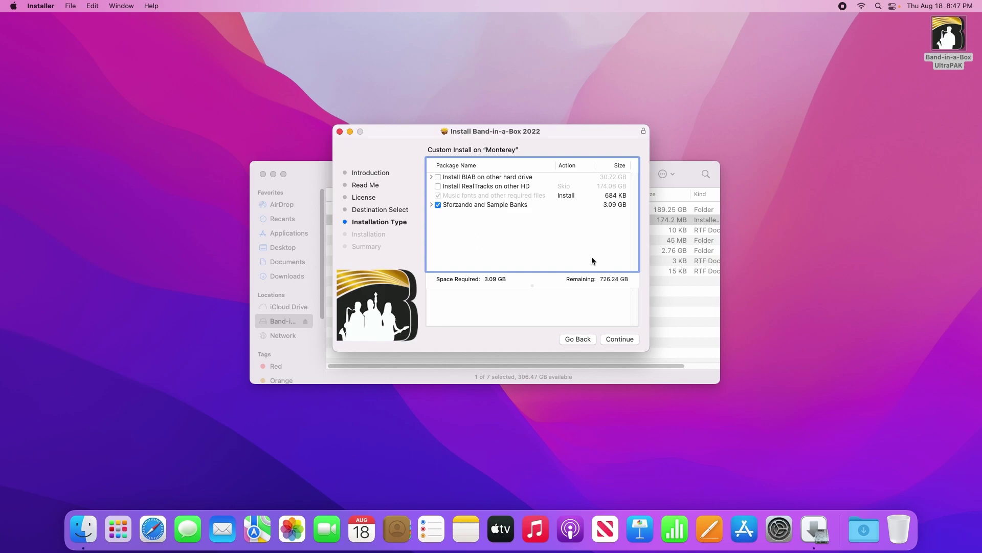
- Install the custom package selection, authorize with the admin password, and close the finished installer
left_click(634, 339)
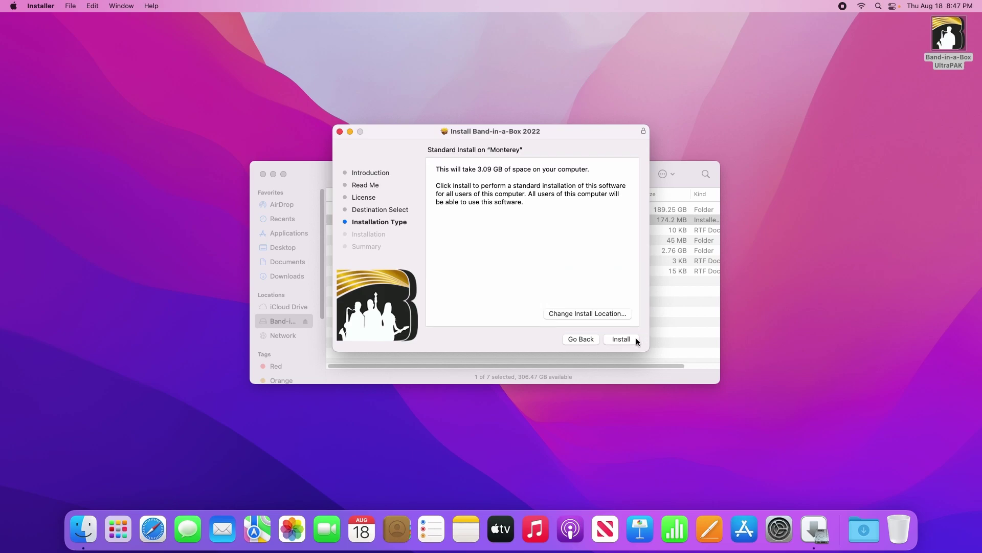
left_click(636, 338)
type("•••")
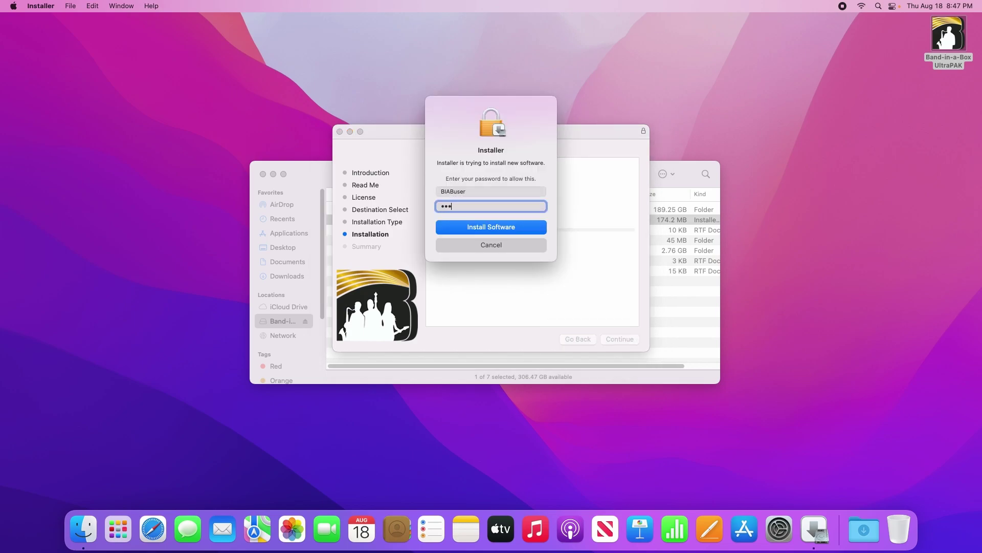
type("•")
key("Return")
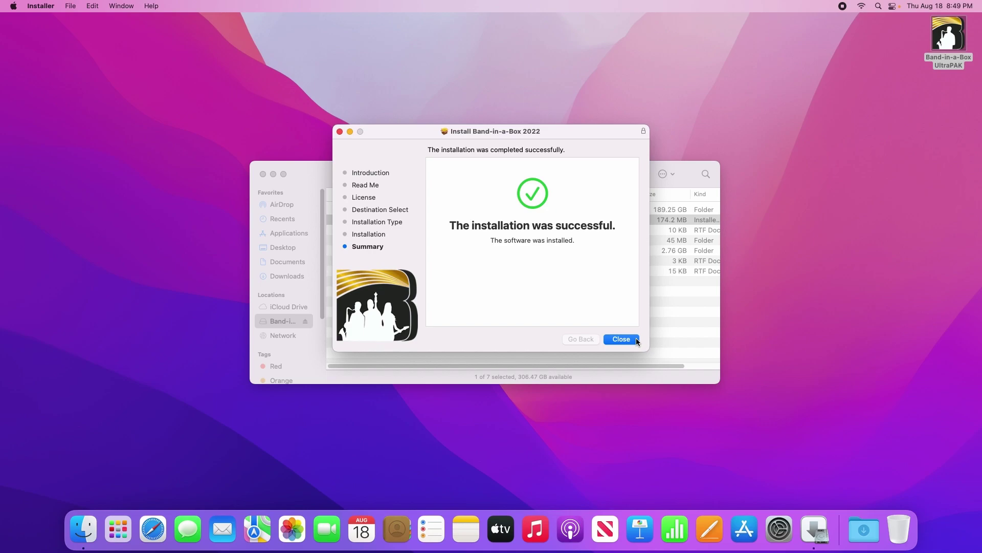
left_click(636, 339)
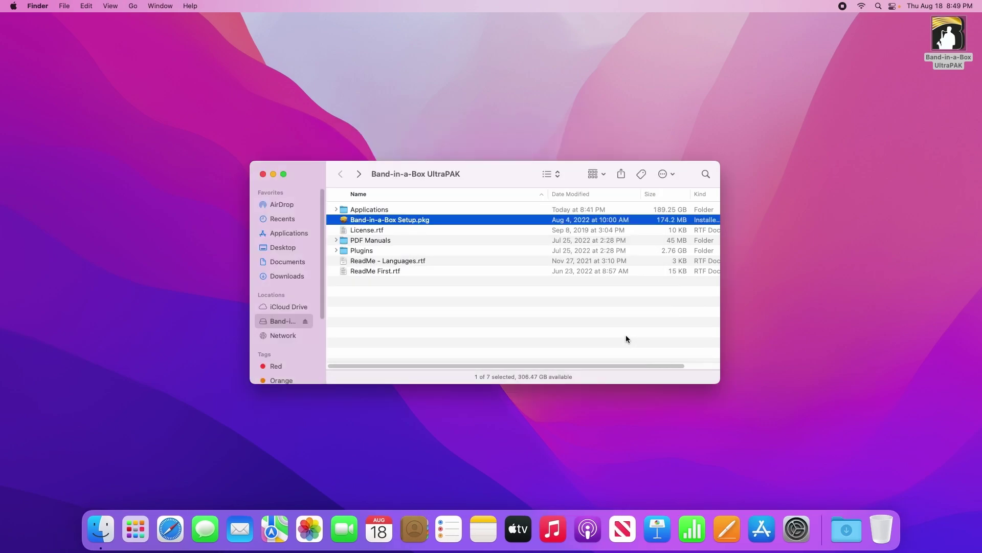
- Launch the Band-in-a-Box app from the drive's Applications > Band-in-a-Box folder
double_click(377, 211)
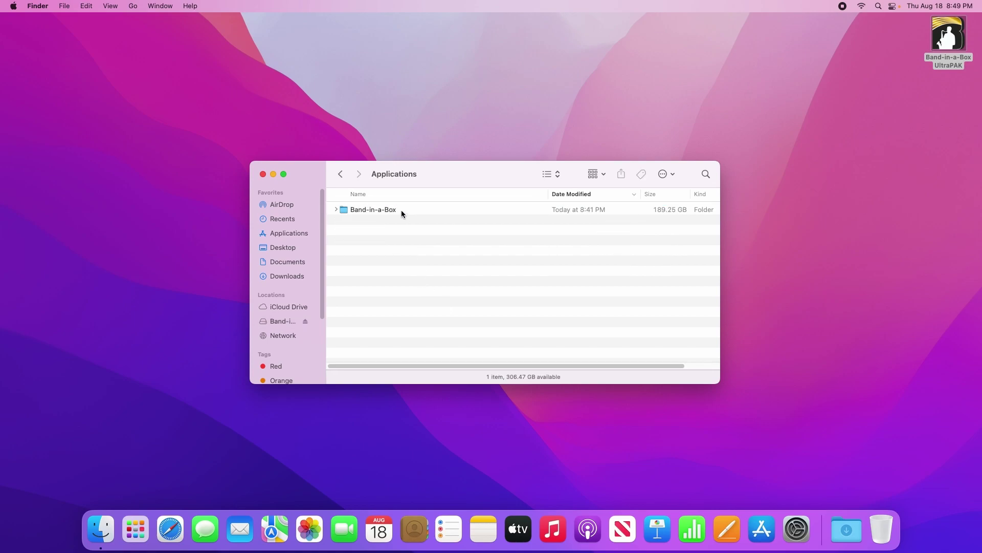
double_click(401, 211)
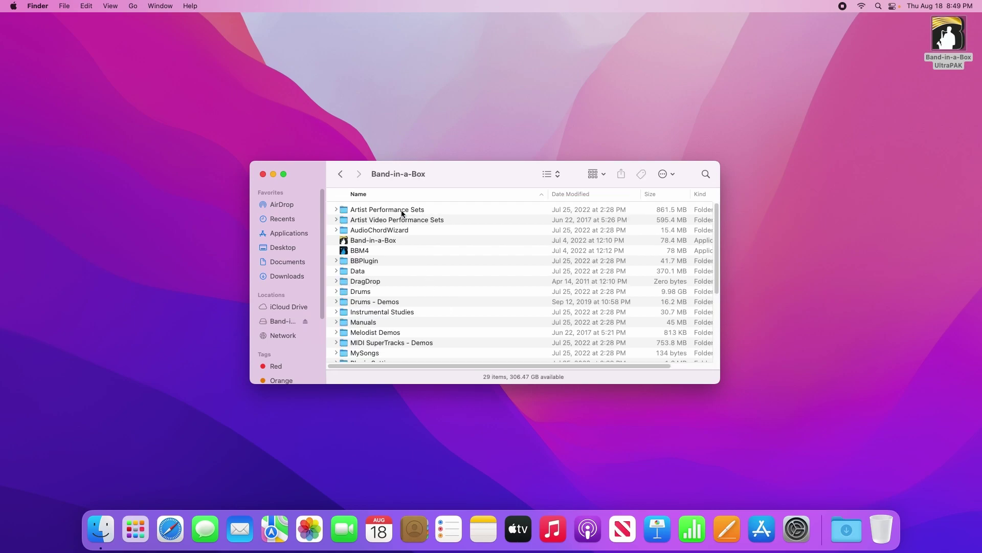
double_click(403, 242)
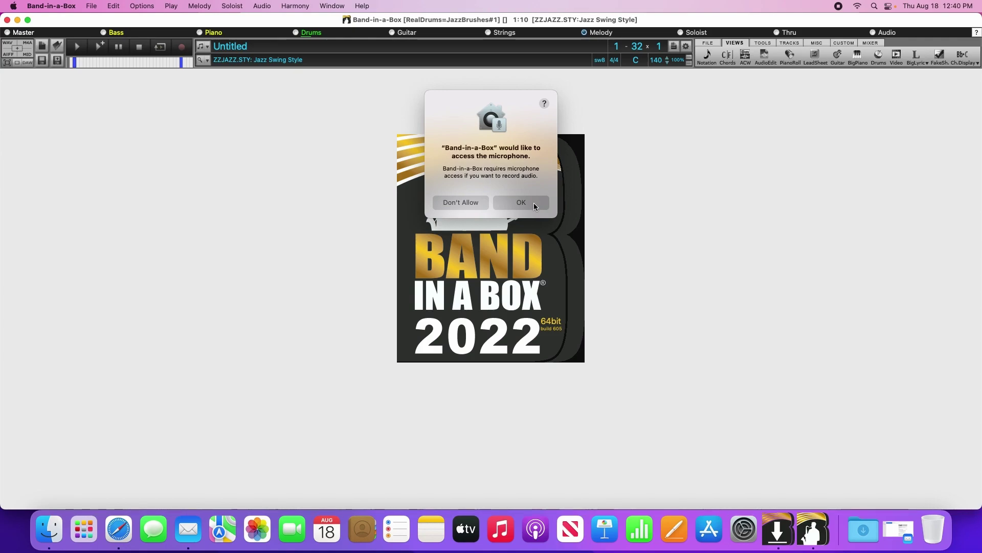
- Allow microphone access and confirm rebuilding the style list, which finds 7052 styles
left_click(533, 203)
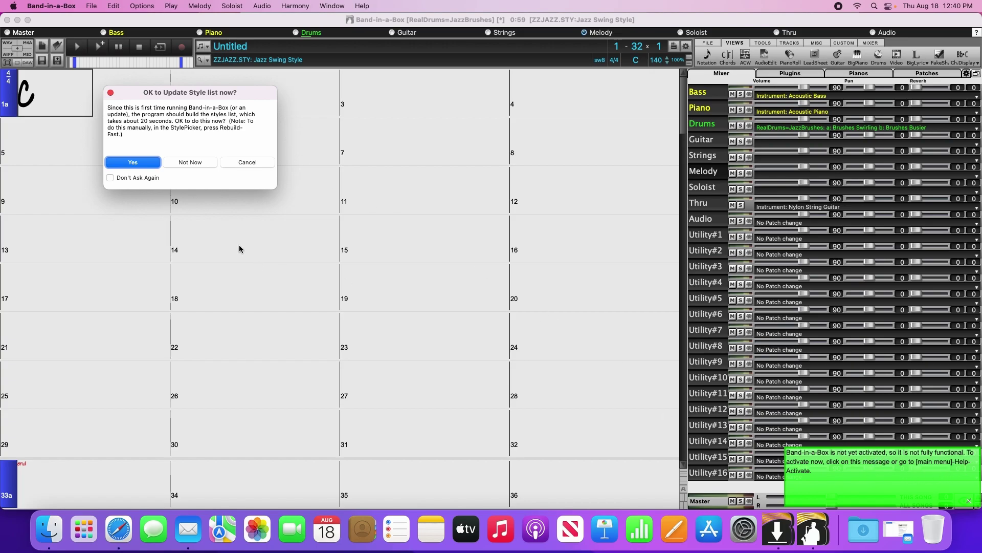
left_click(148, 163)
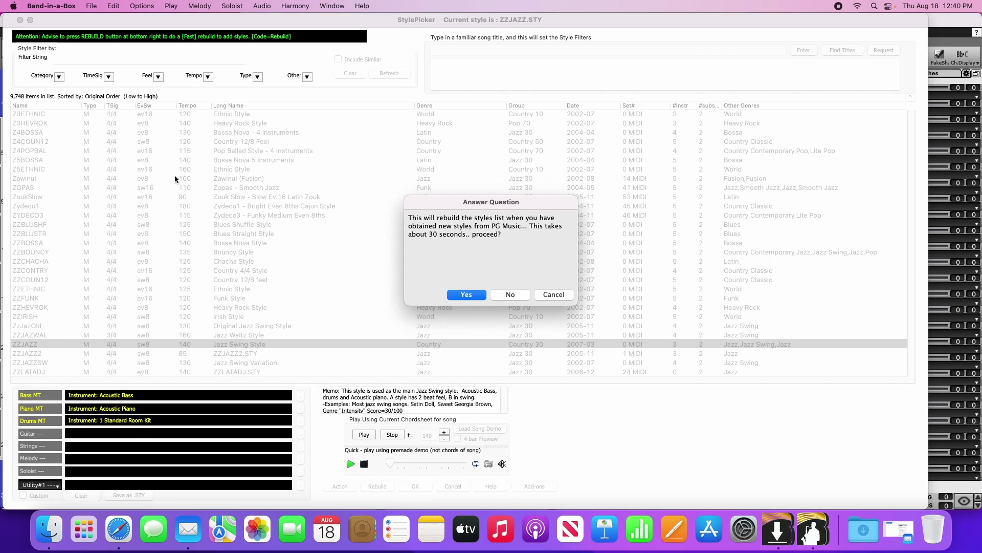
left_click(476, 294)
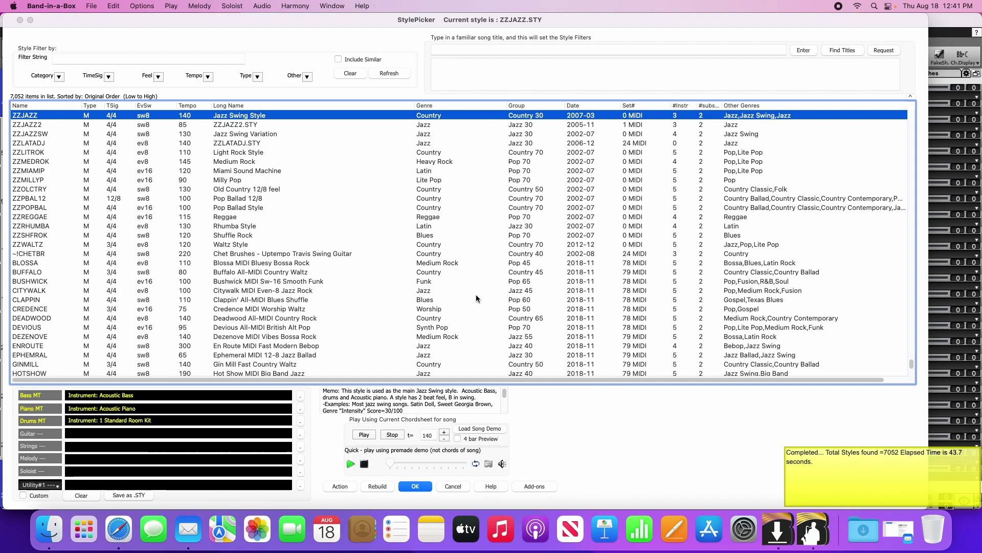
- Keep the ZZJAZZ style and choose Help > Activate Band-in-a-Box
left_click(417, 486)
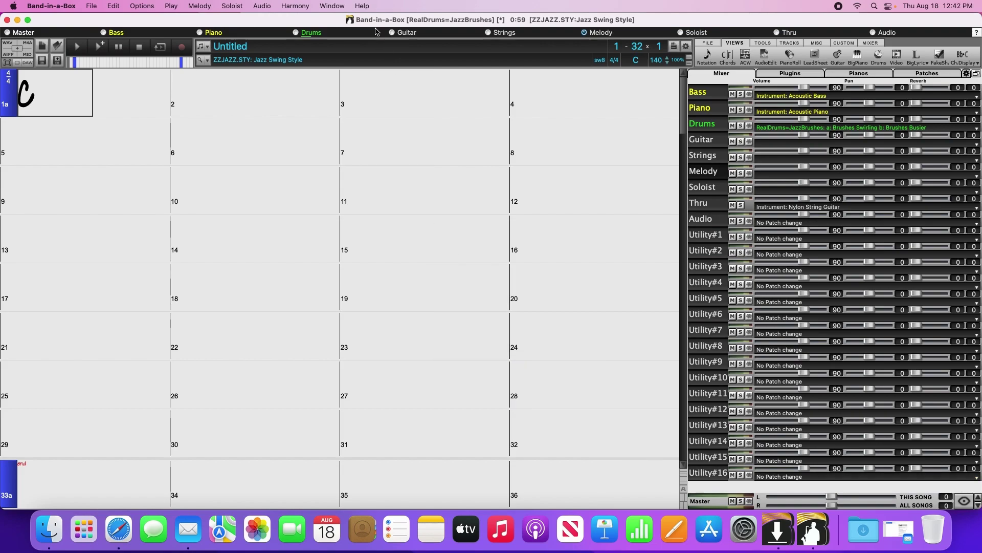
left_click(365, 6)
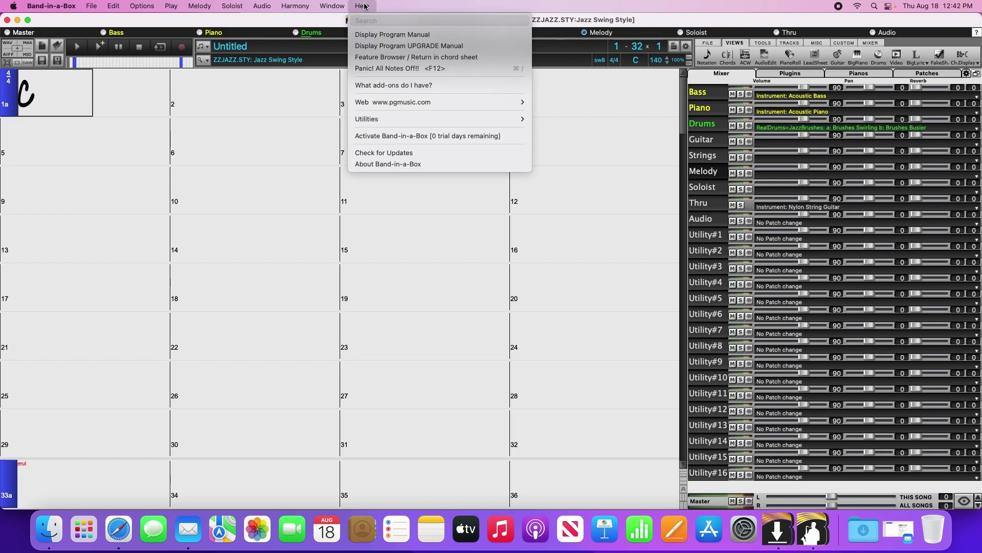
left_click(413, 135)
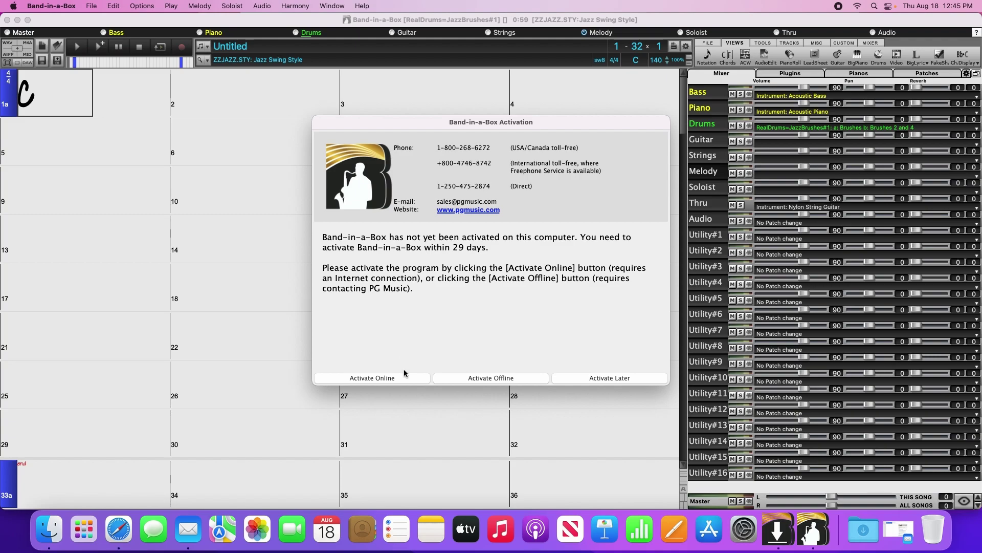
- Choose online activation, paste the serial number into its field, and submit it
left_click(405, 378)
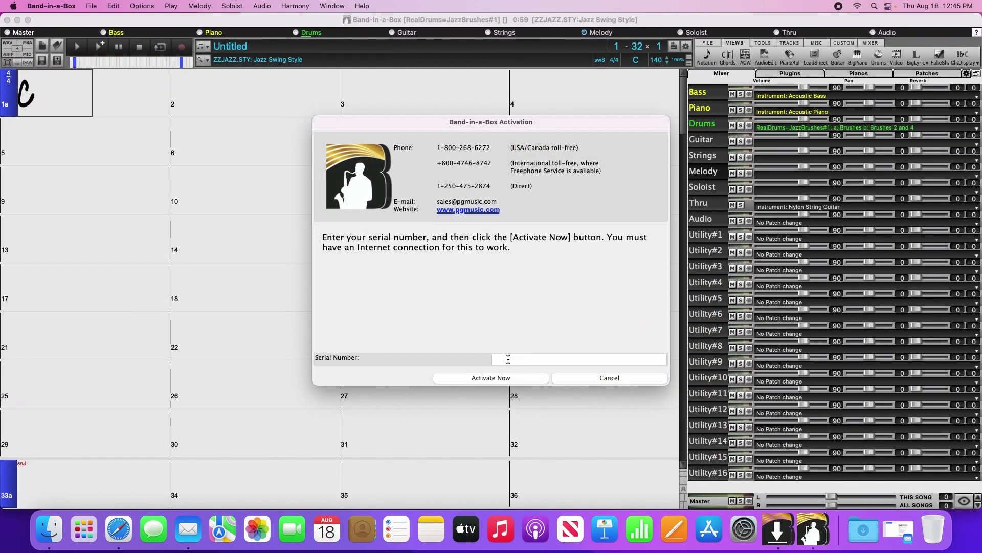
right_click(508, 359)
left_click(540, 391)
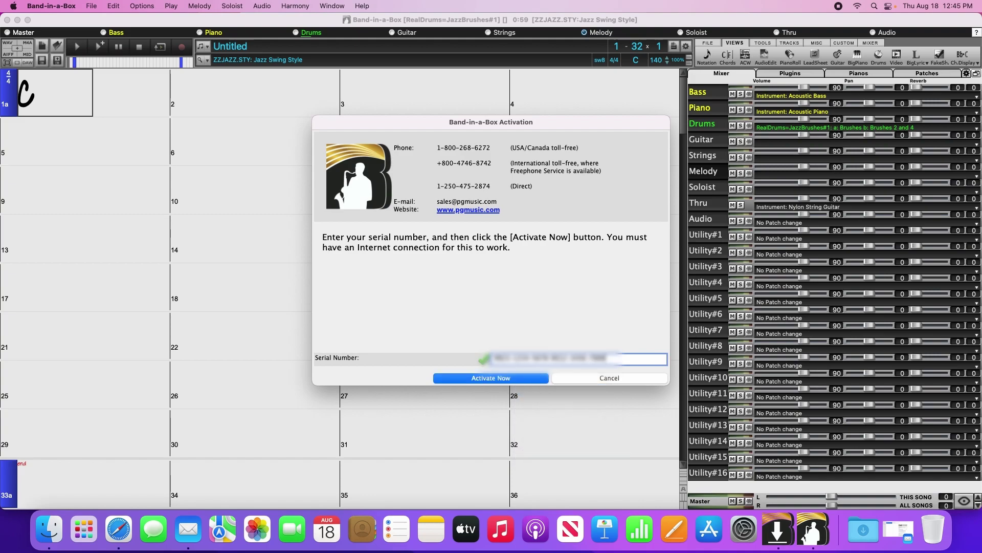
left_click(528, 381)
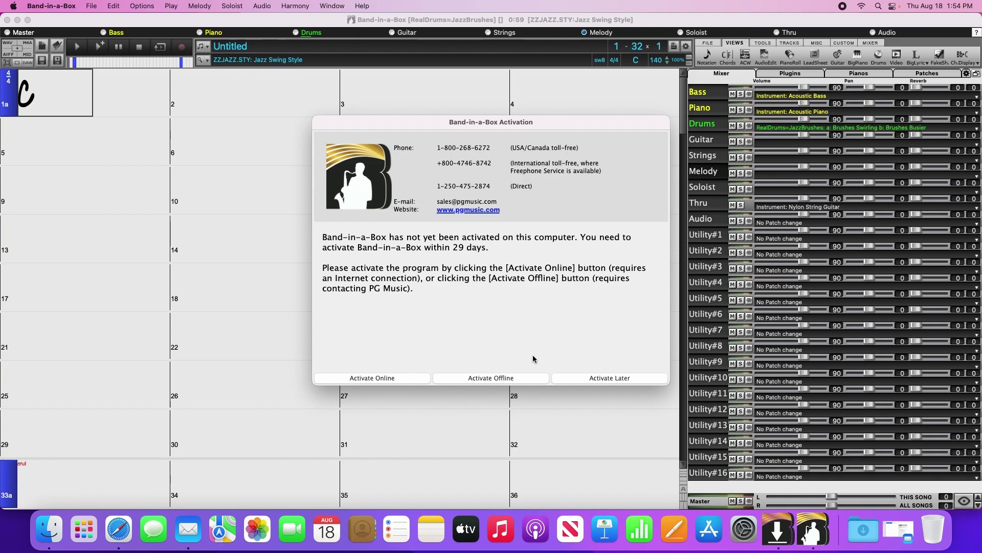
- Switch to offline activation to bring up the request-number form
left_click(524, 378)
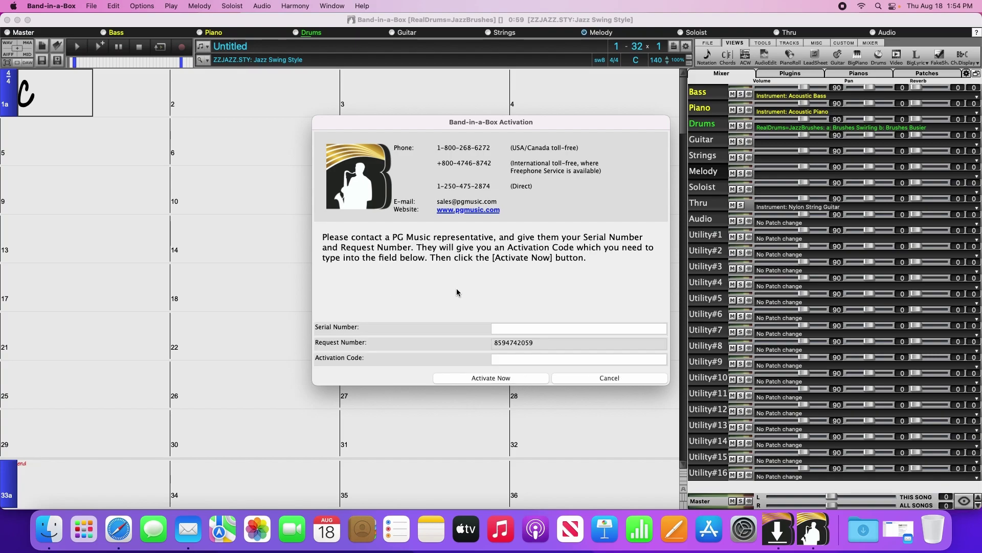